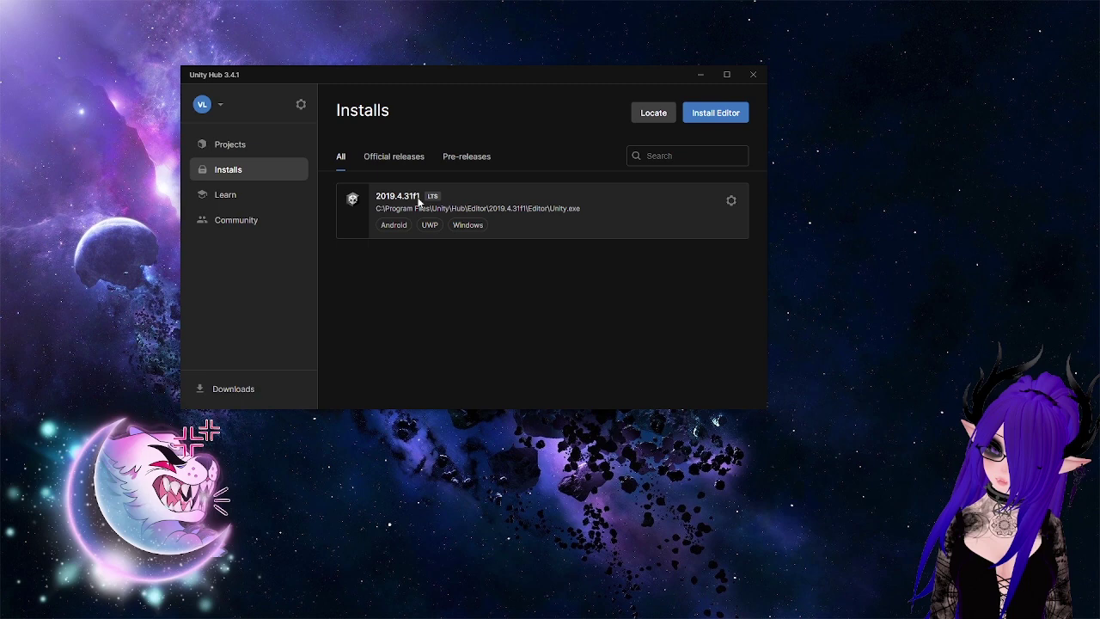
Create a new project from the 3D Core template with the name Avatarfortutorial
left_click(235, 148)
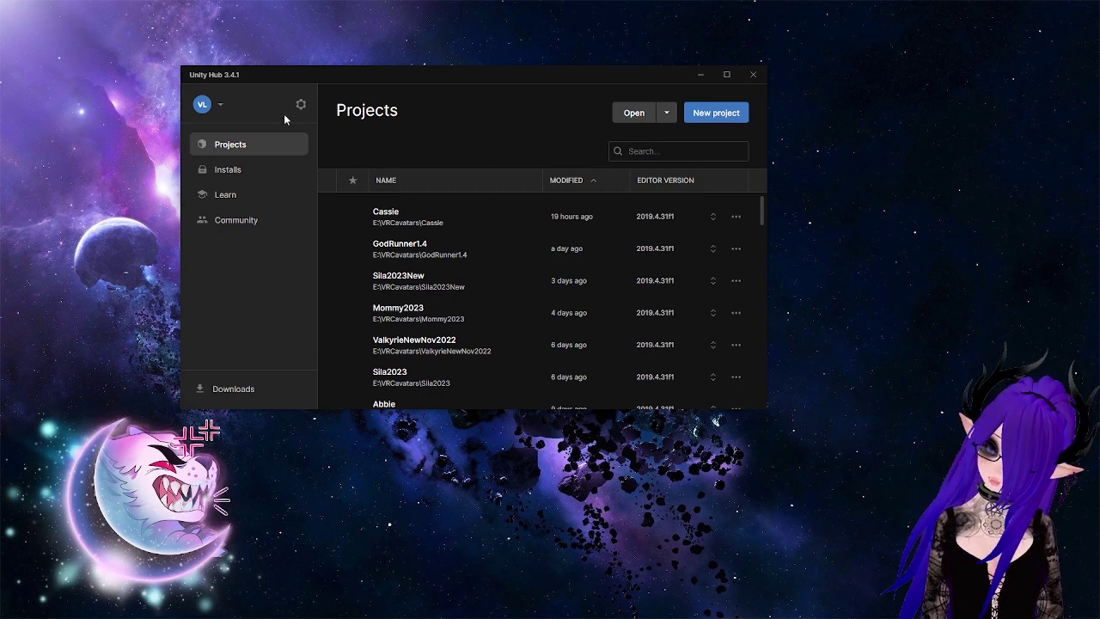
left_click(717, 115)
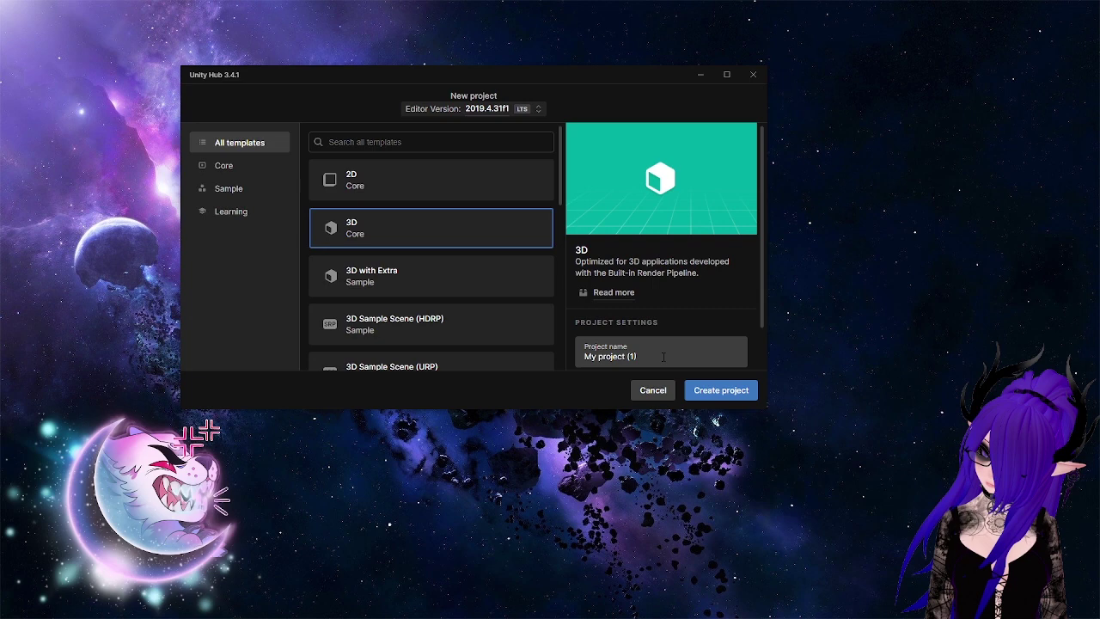
triple_click(606, 356)
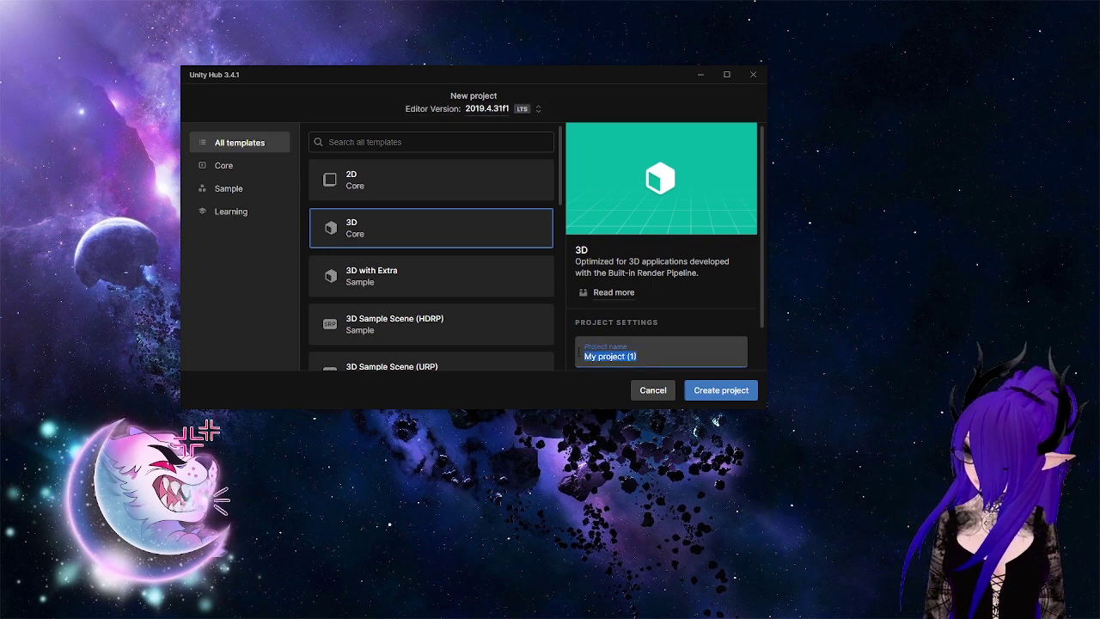
type("TAva")
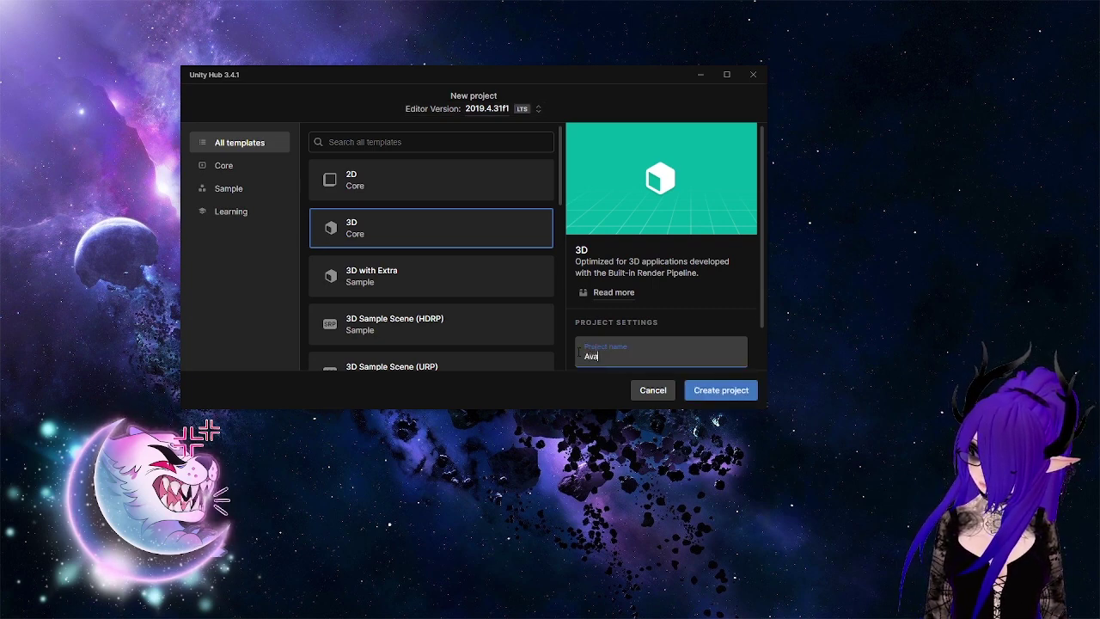
type("tarfort")
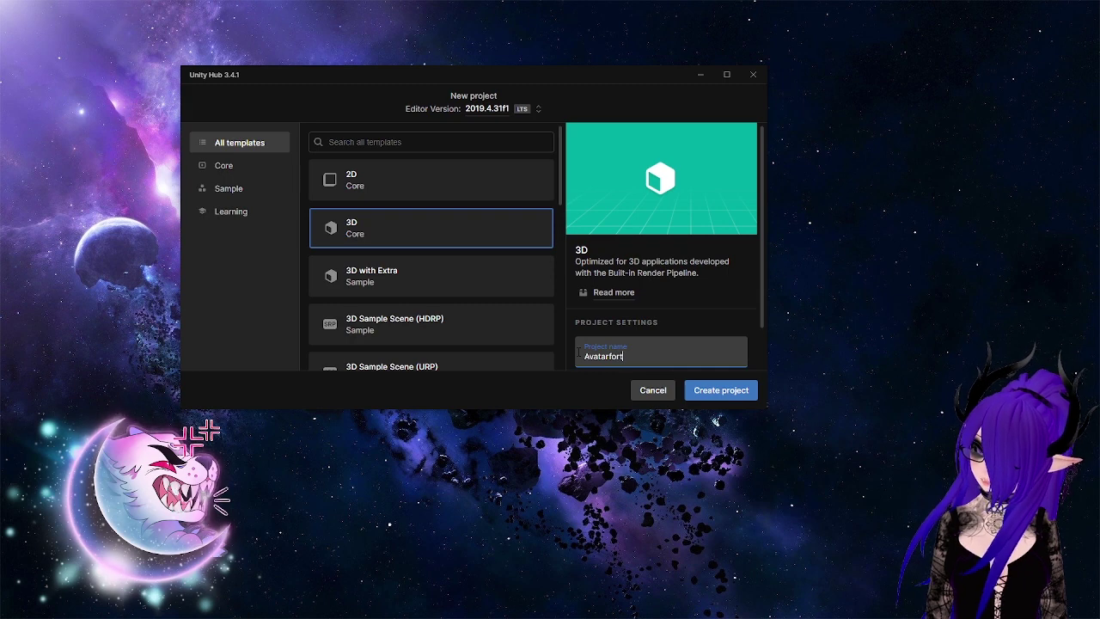
type("un")
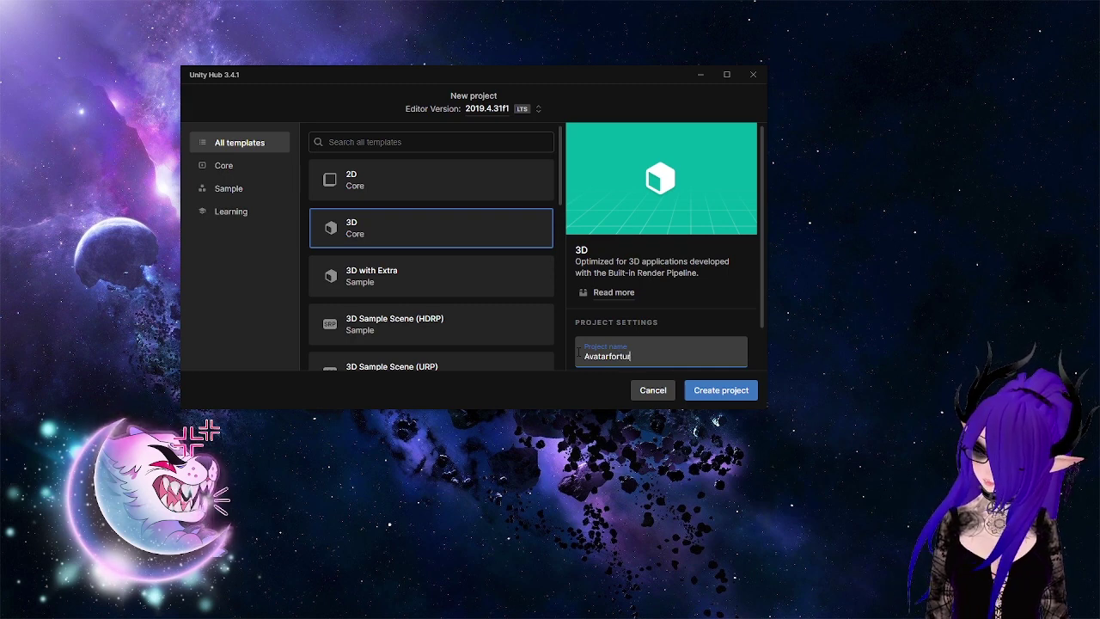
type("orial")
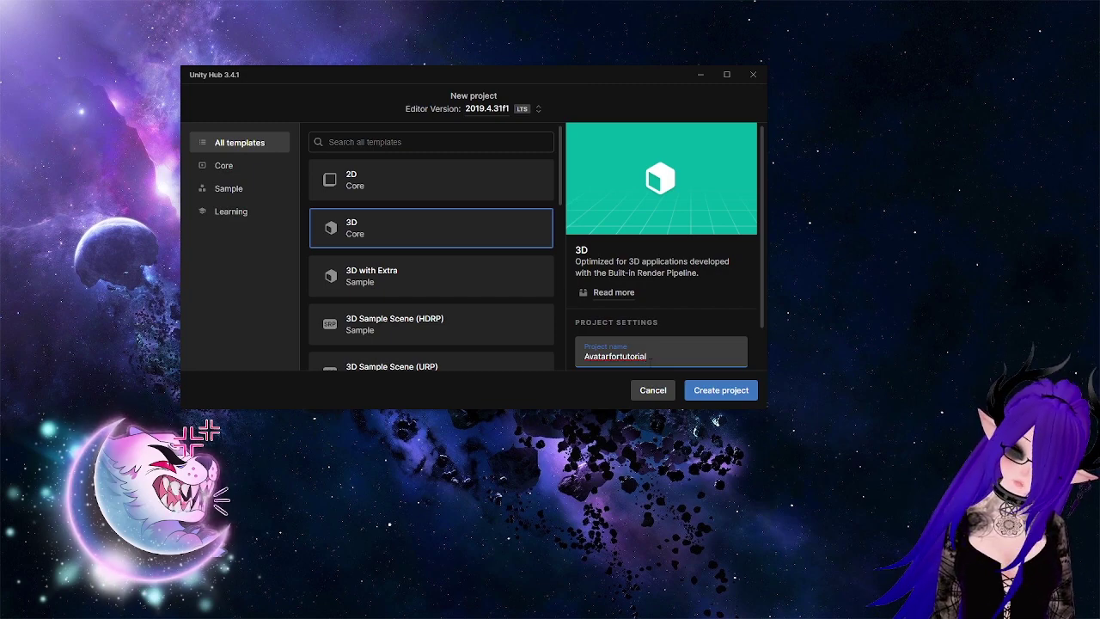
left_click(696, 390)
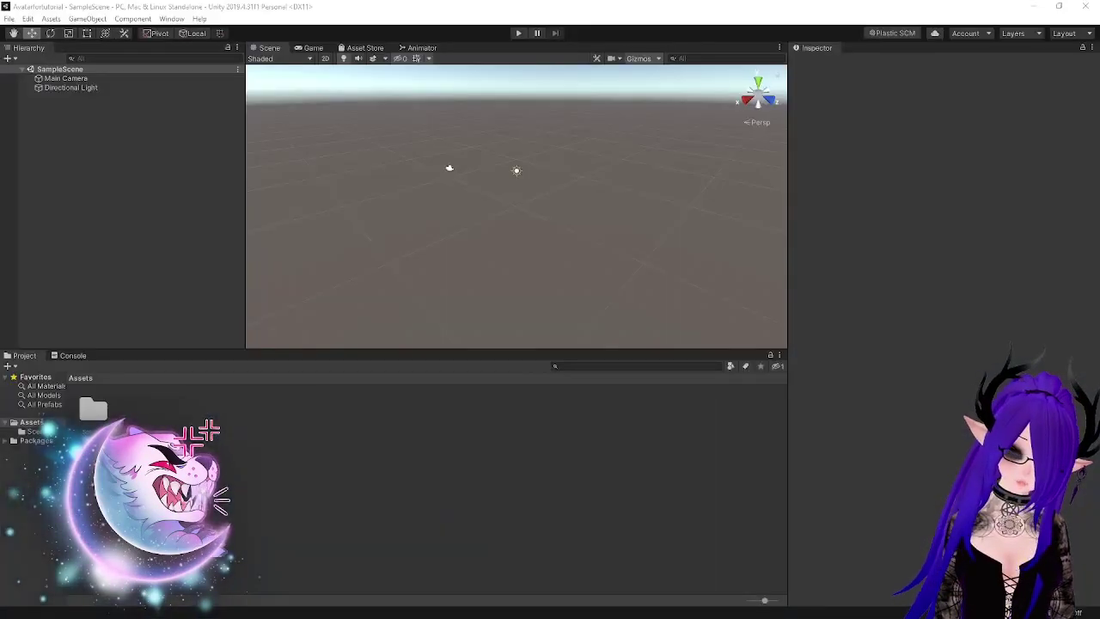
Import all contents of the VRCSDK3-AVATAR-2022.10.27.00.35_Public package from the "for tutorials" folder into the project
left_click_drag(1099, 115, 708, 105)
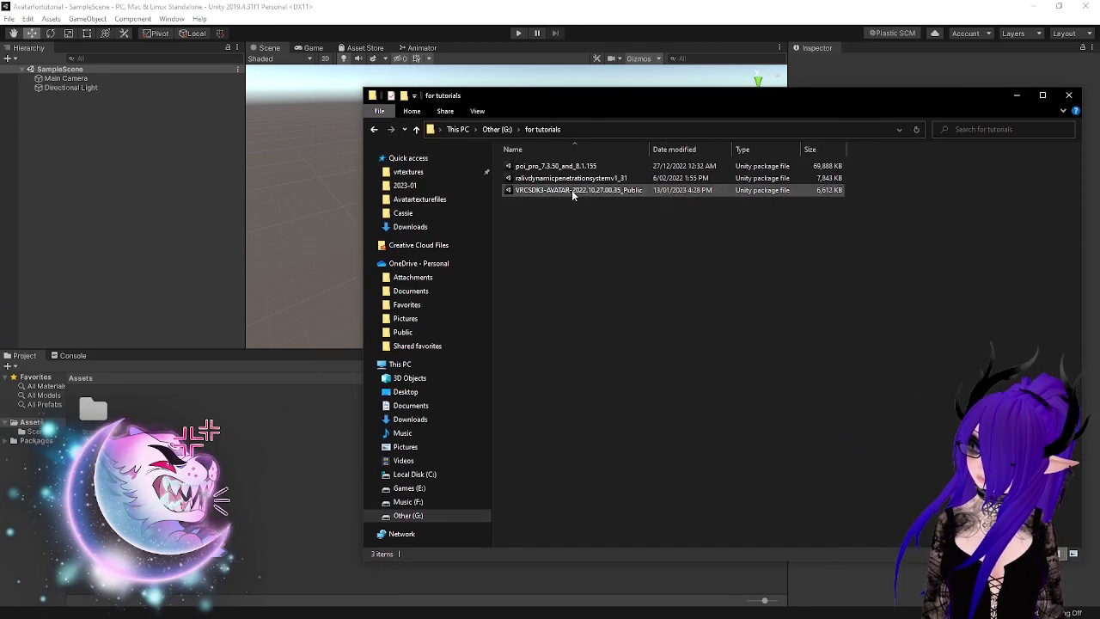
left_click(574, 190)
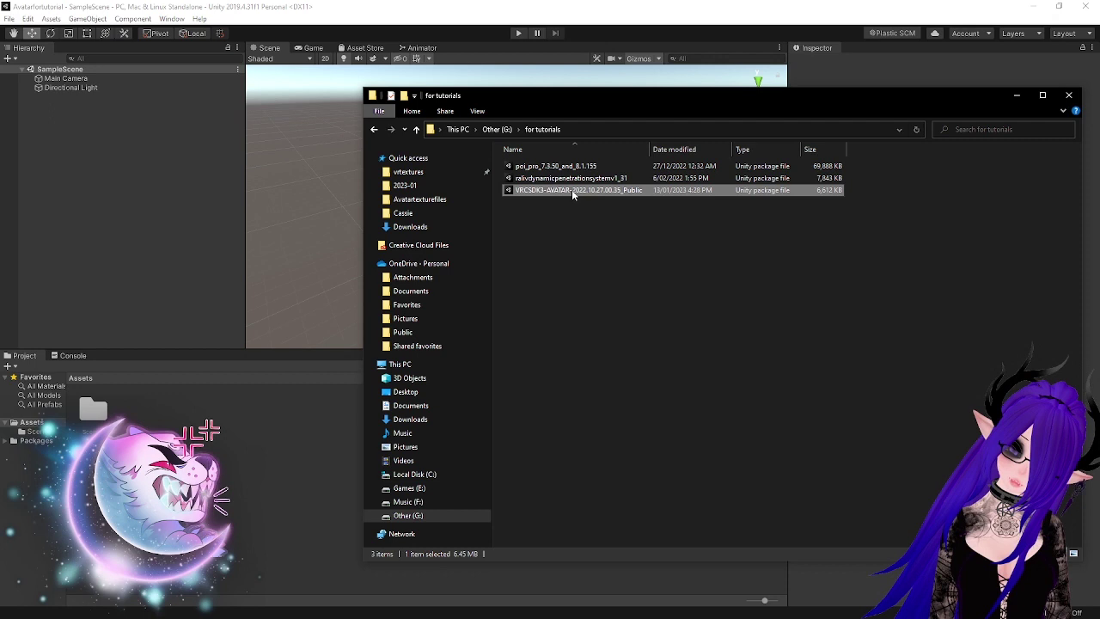
left_click(573, 167)
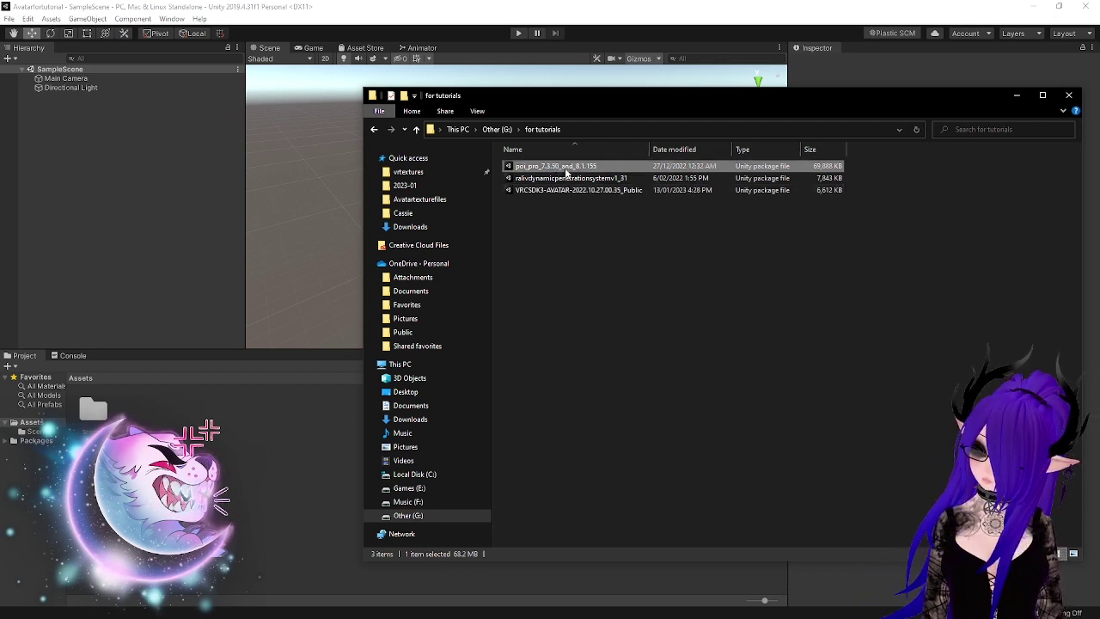
left_click(573, 179)
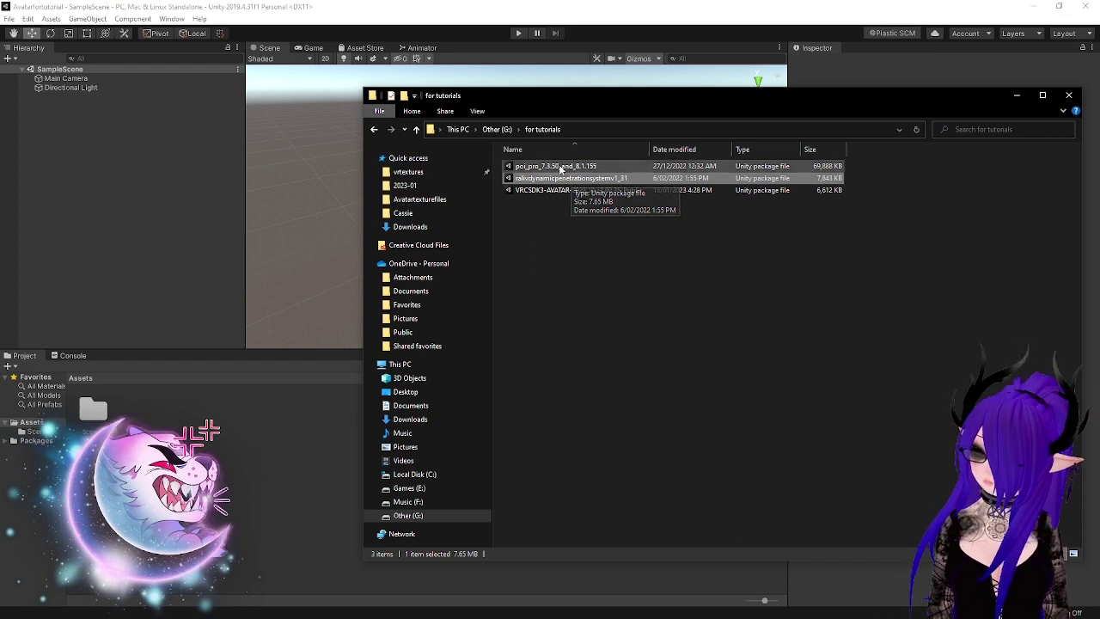
left_click(540, 191)
double_click(540, 190)
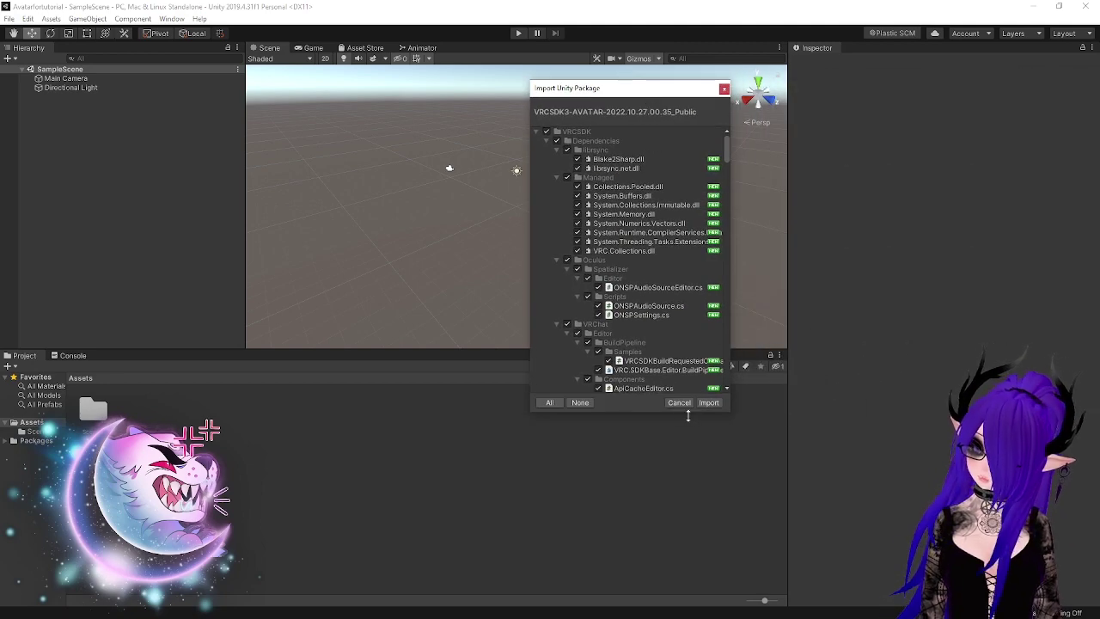
left_click(708, 402)
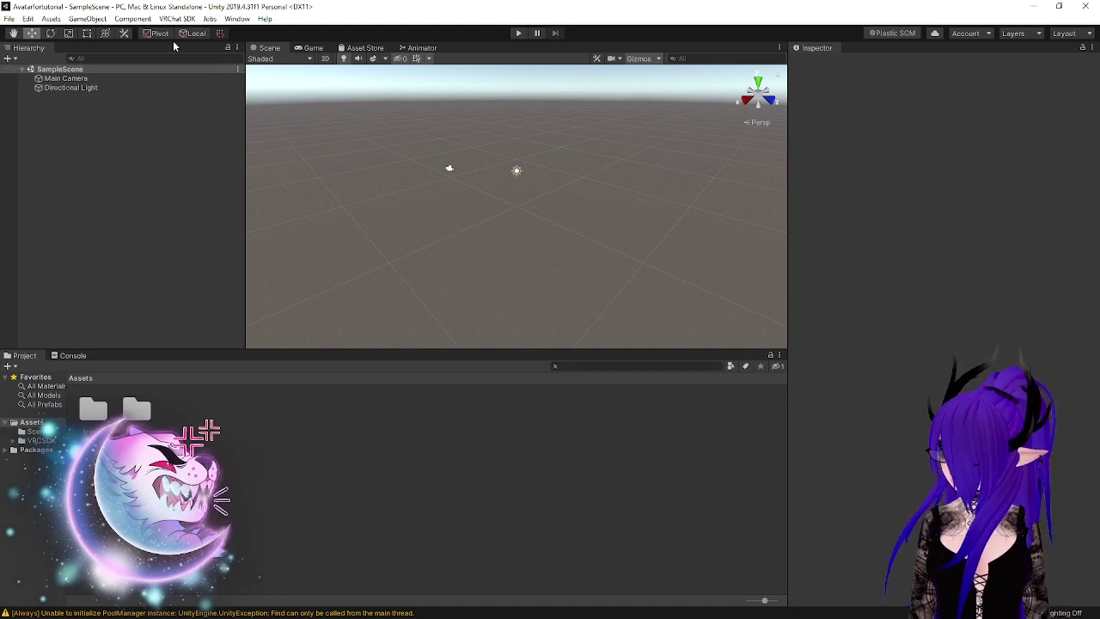
Open the VRChat SDK control panel and dock it beside the Inspector, leaving the Inspector in front
left_click(178, 18)
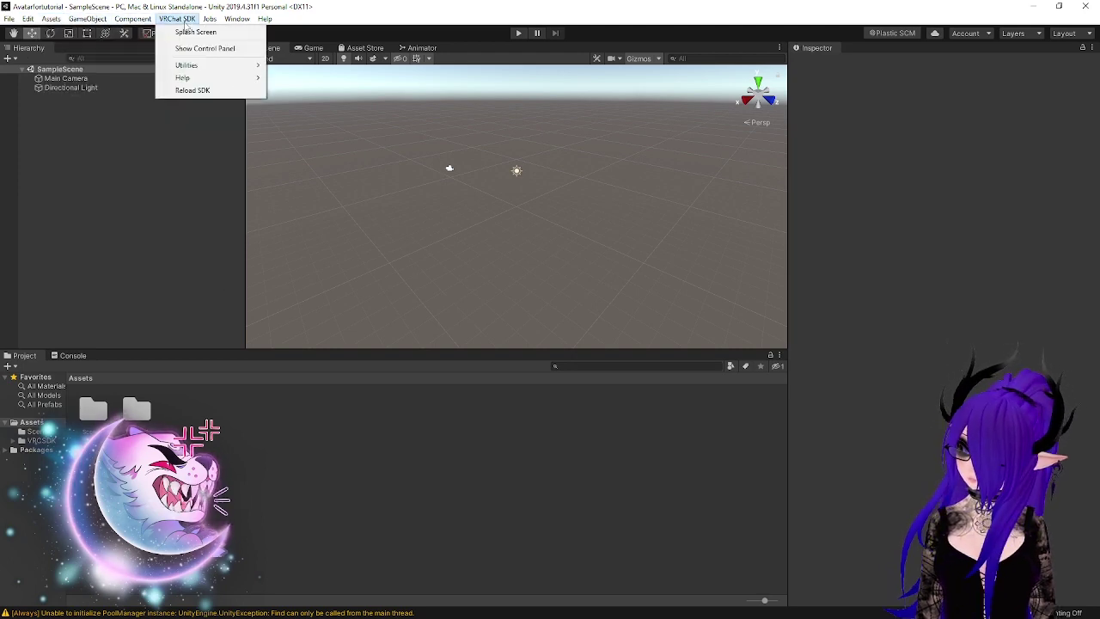
left_click(187, 50)
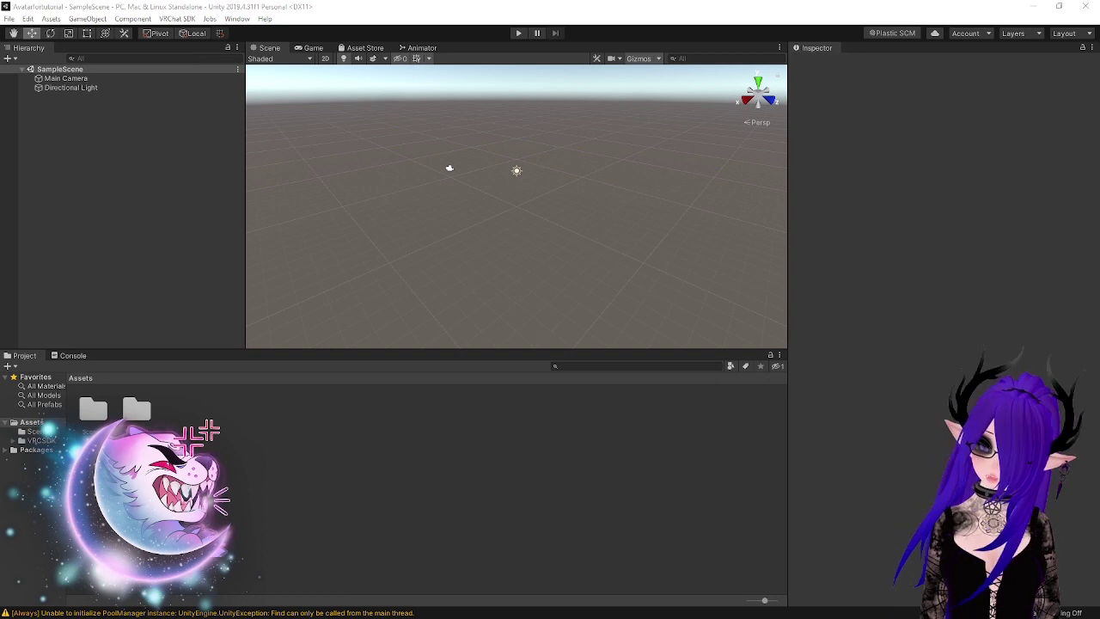
left_click_drag(495, 12, 525, 32)
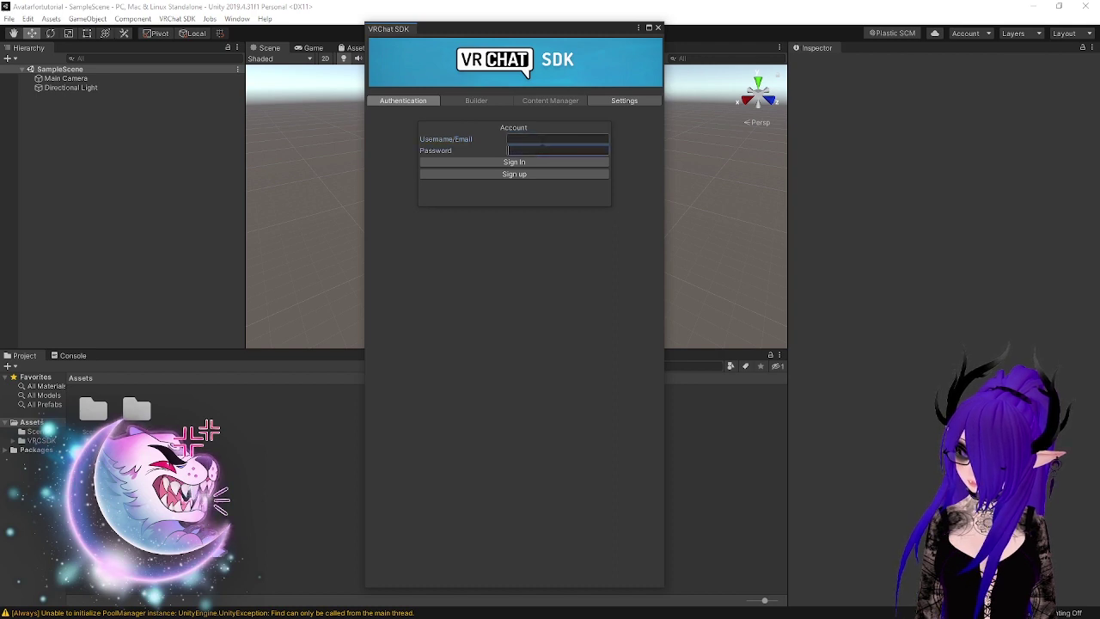
left_click(541, 151)
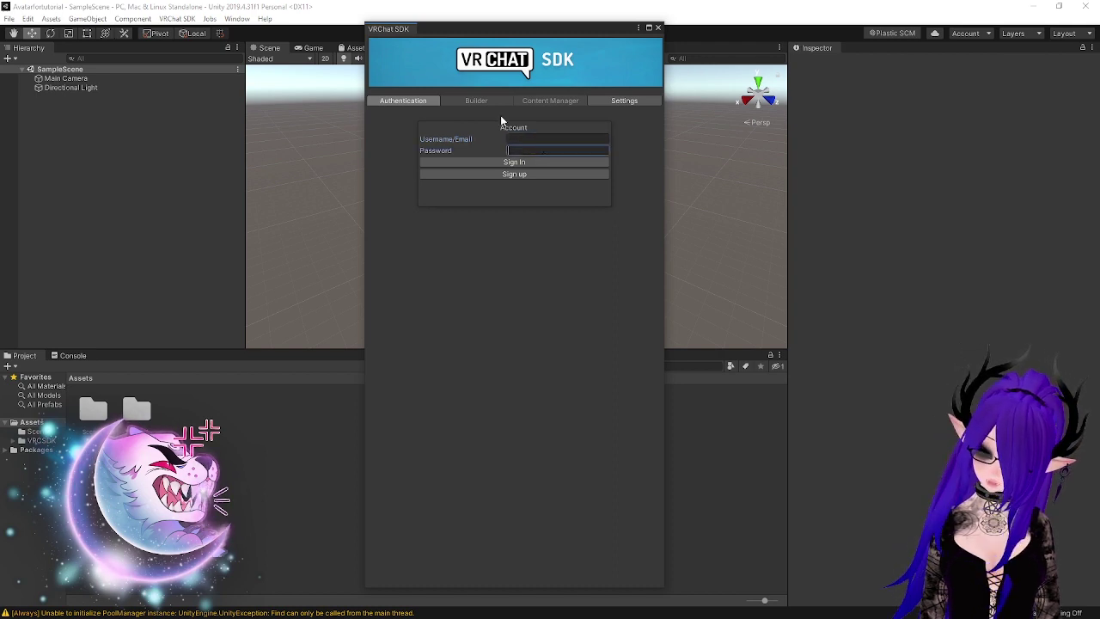
left_click(385, 32)
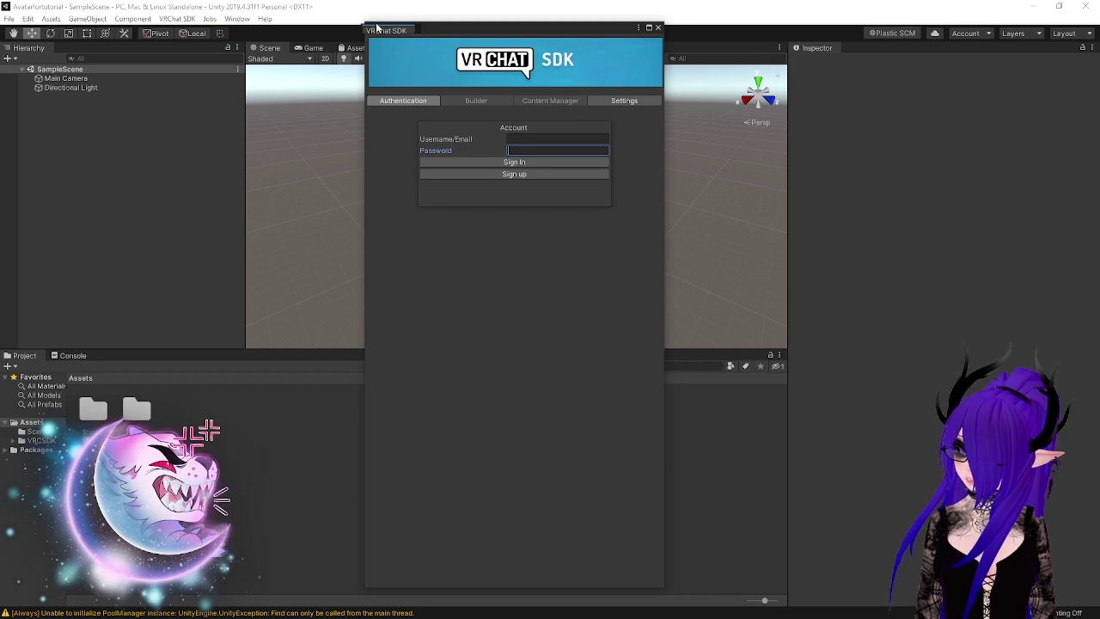
left_click_drag(377, 28, 854, 49)
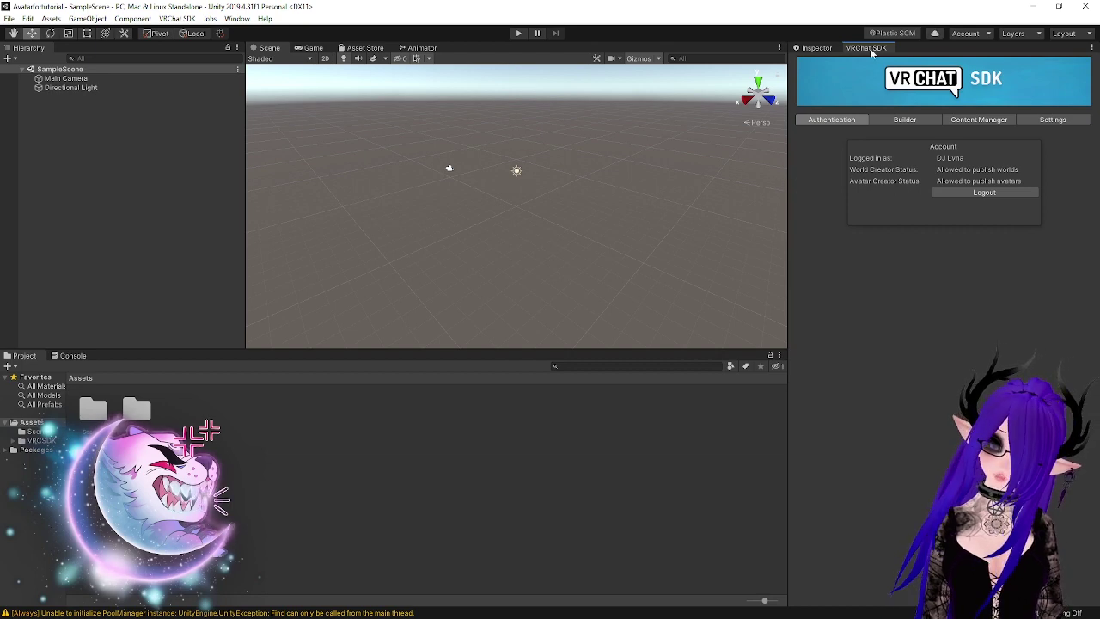
left_click(816, 48)
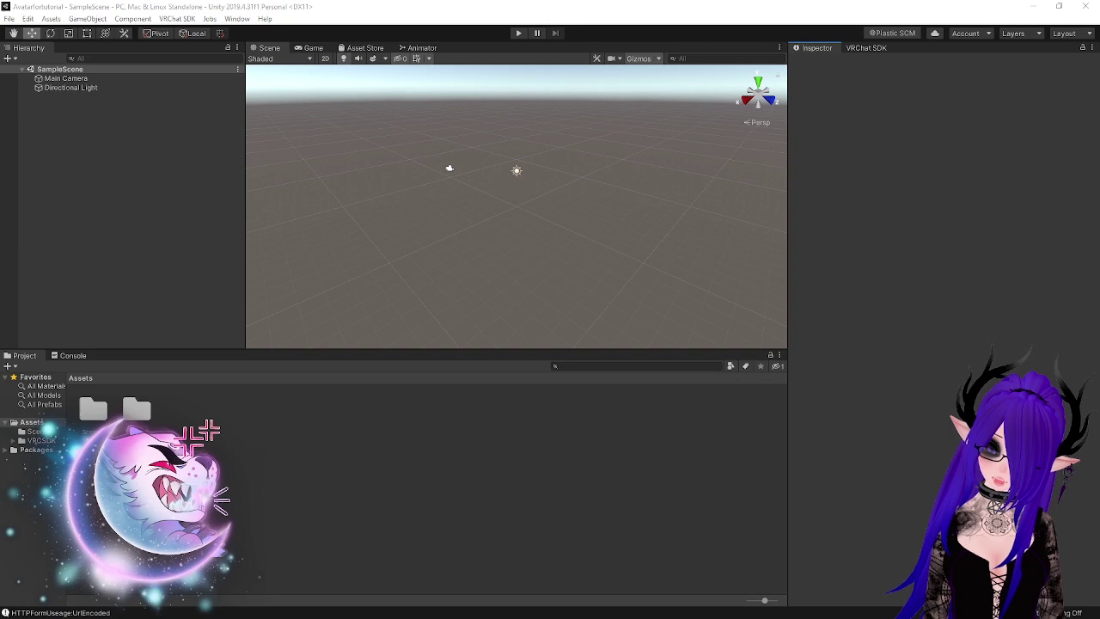
Import the complete poi_pro_7.3.50_and_8.1.155 and ralivdynamicpenetrationsystemv1_31 packages from the "for tutorials" folder
key("alt+Tab")
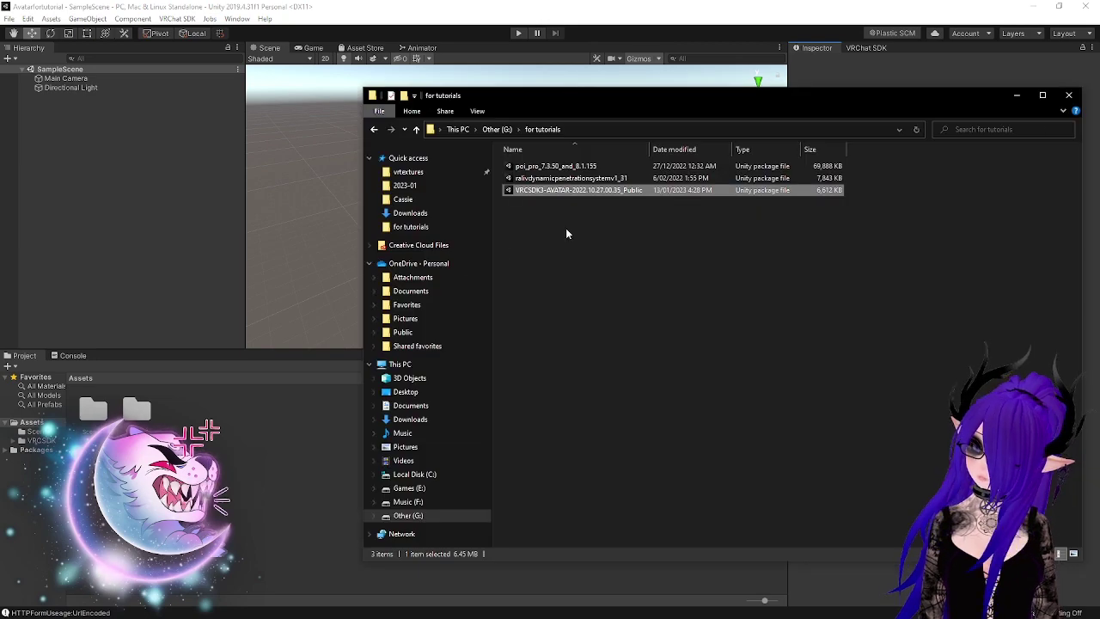
double_click(565, 166)
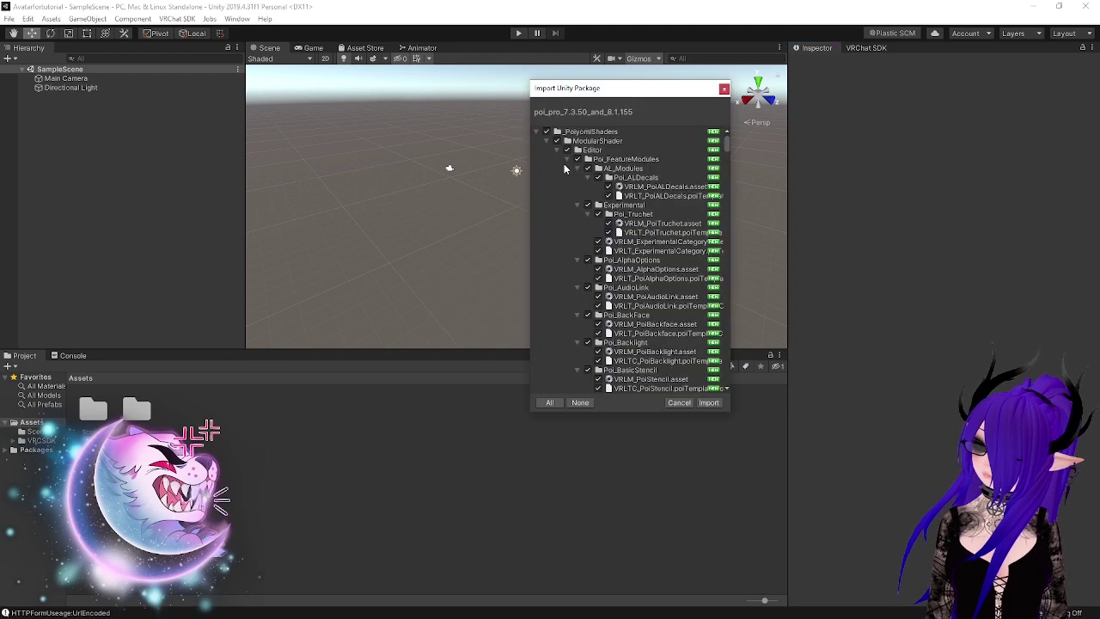
left_click(708, 402)
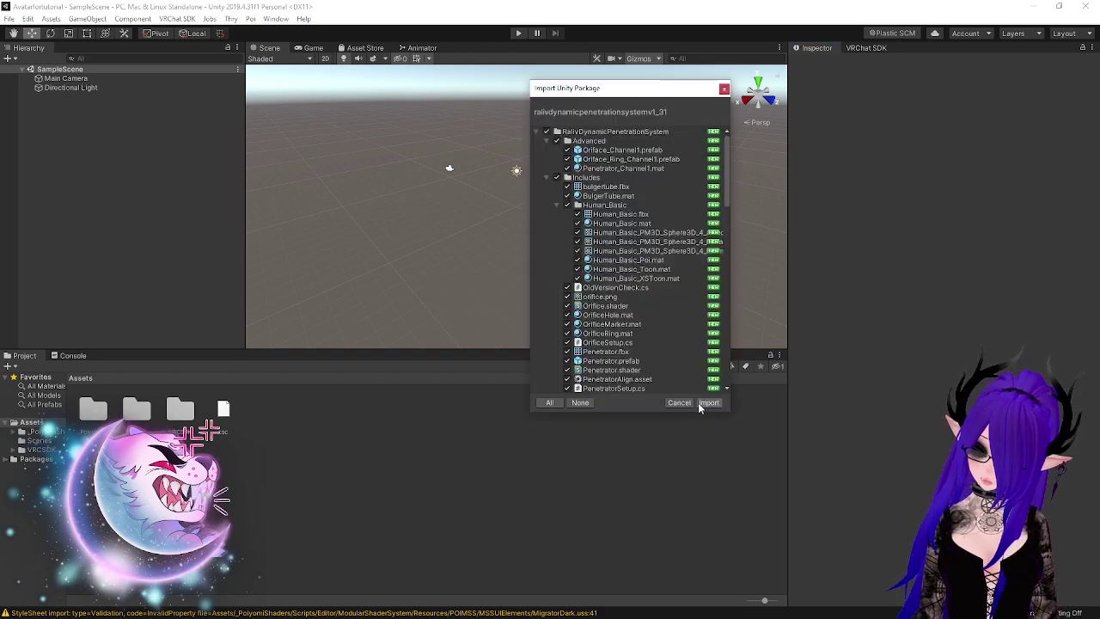
left_click(708, 402)
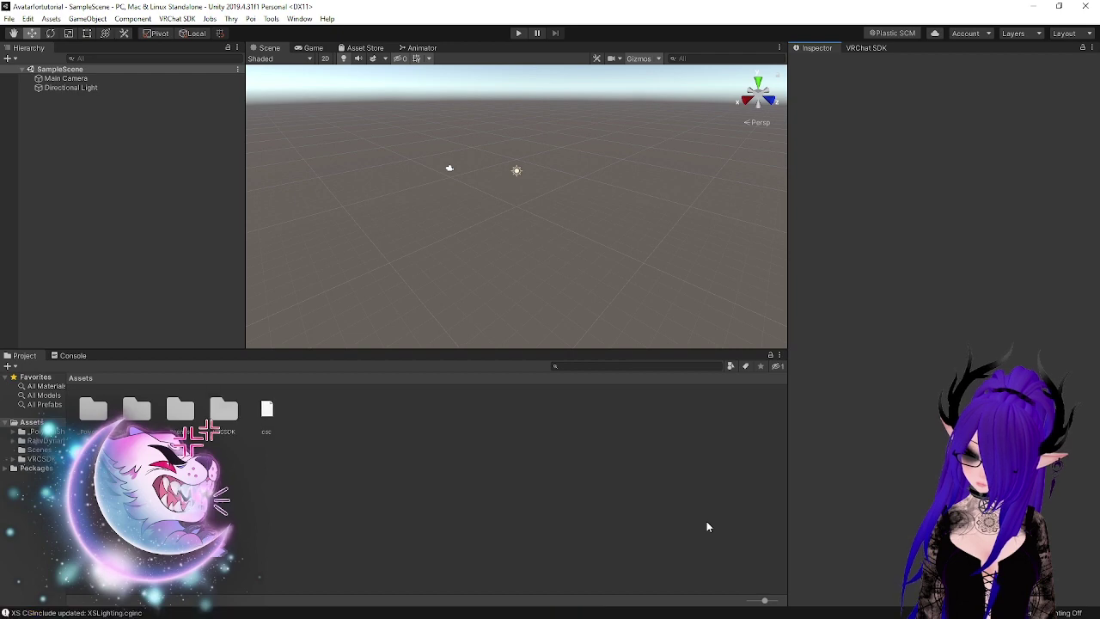
Import the RalivPenetrationForPoiyomiPro package from the Plugins folder inside RalivDynamicPenetrationSystem
double_click(138, 412)
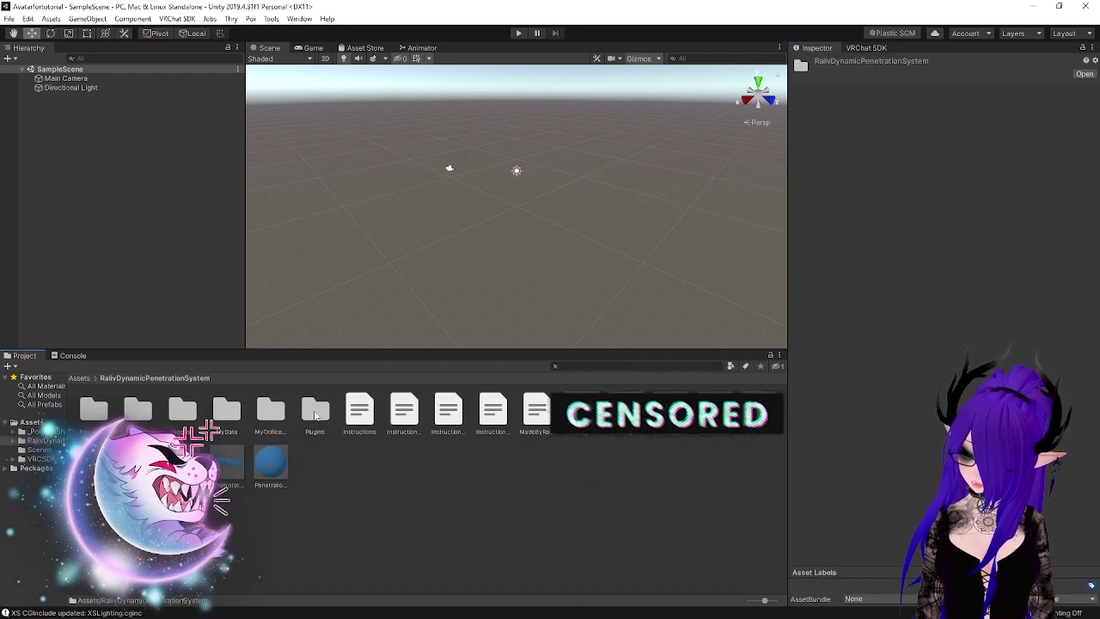
double_click(315, 412)
double_click(312, 412)
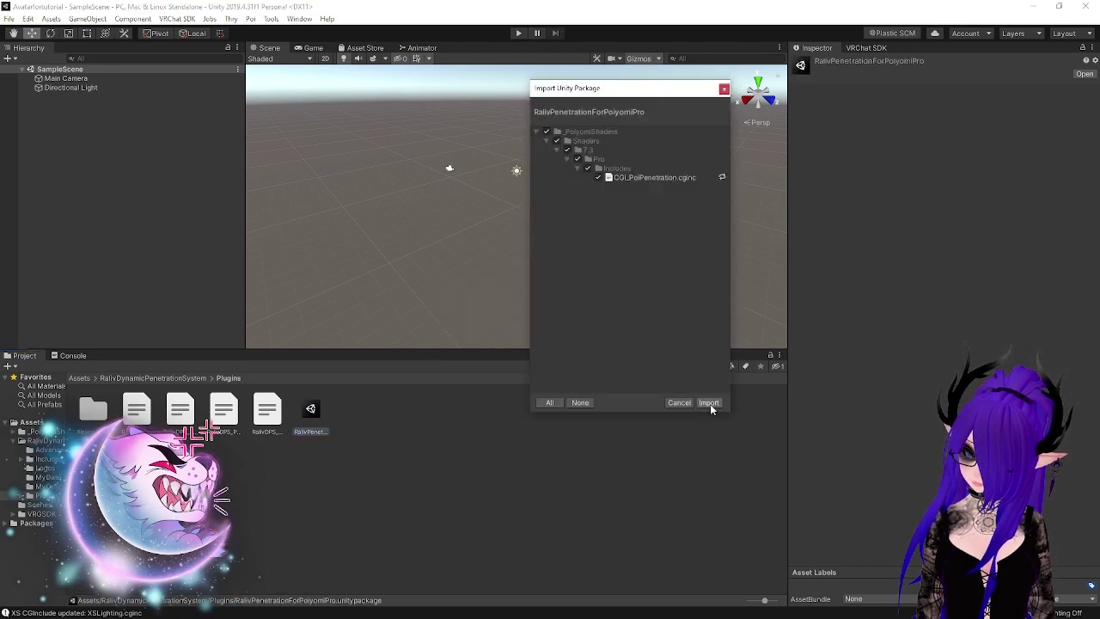
left_click(709, 404)
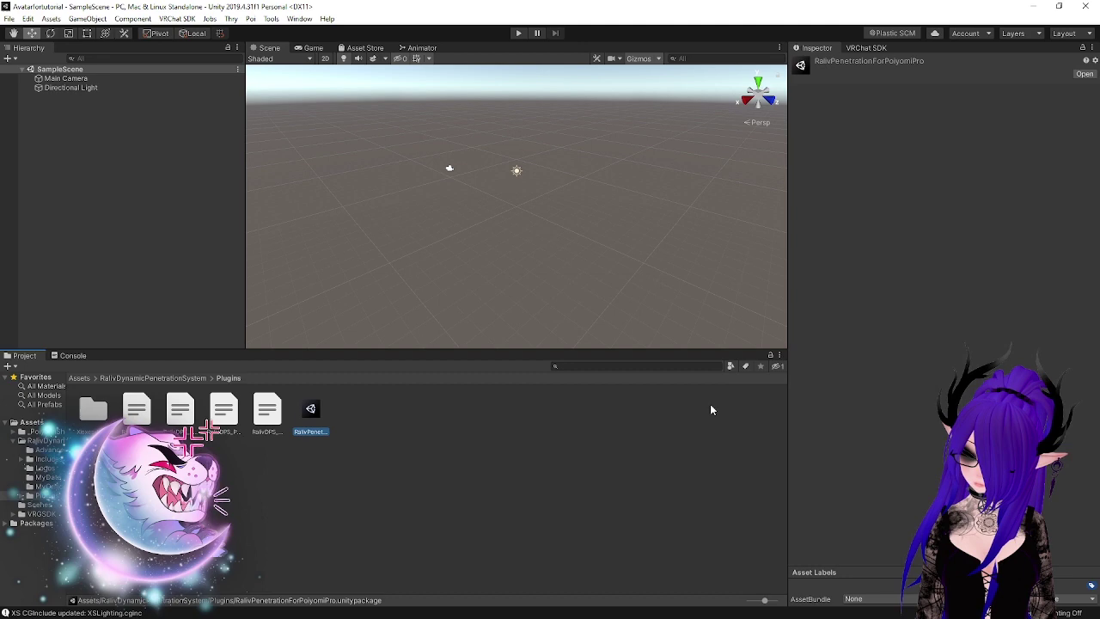
Return to the project's root Assets folder and import the full Cyber Lux v1.1 PC avatar package
left_click(186, 379)
left_click(77, 378)
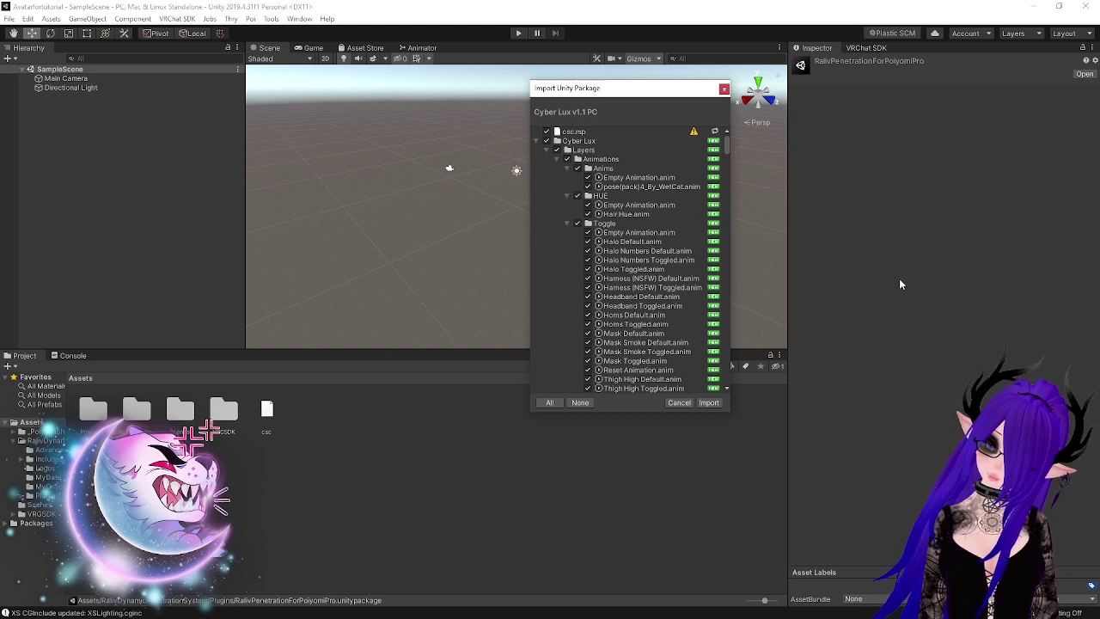
left_click(708, 403)
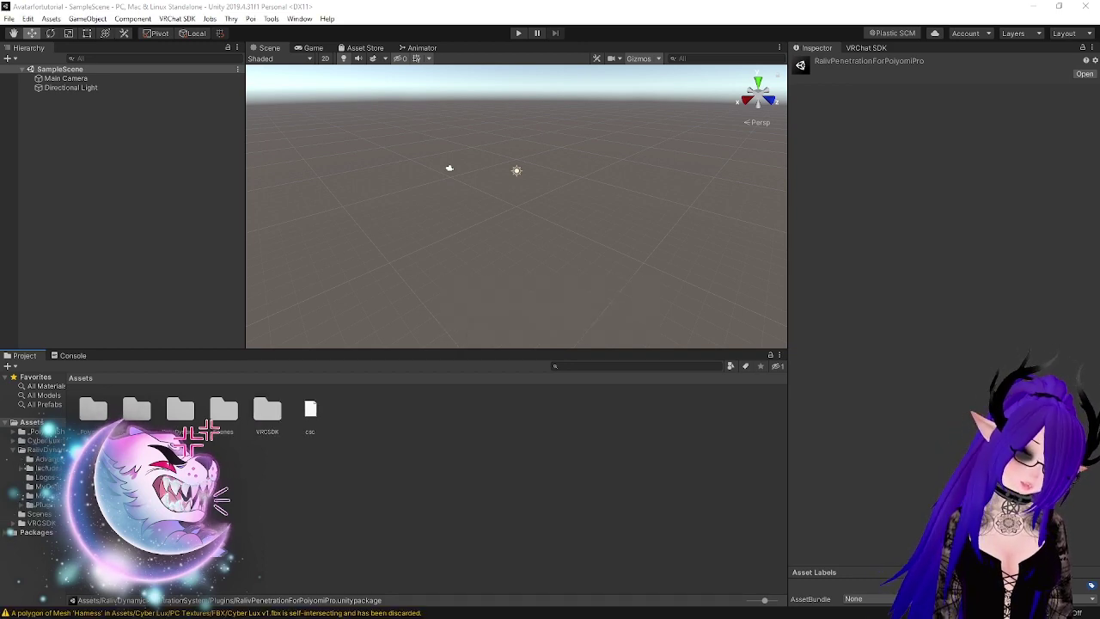
Add the OPEN ME (PC) scene from the Cyber Lux folder to the Hierarchy below SampleScene and frame the avatar from the front
left_click(135, 410)
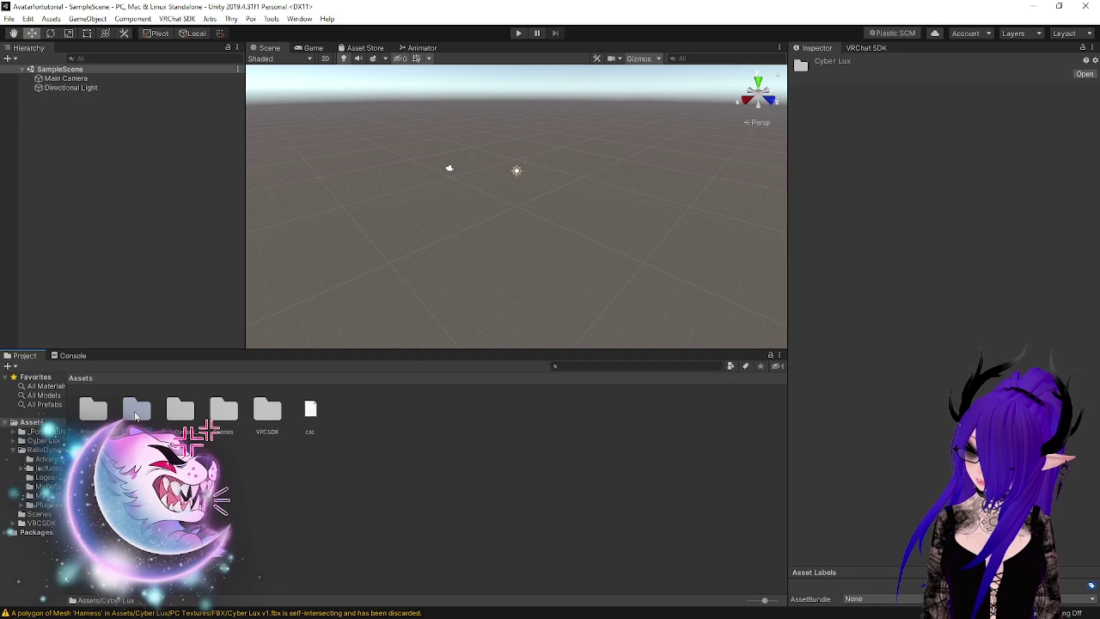
double_click(135, 411)
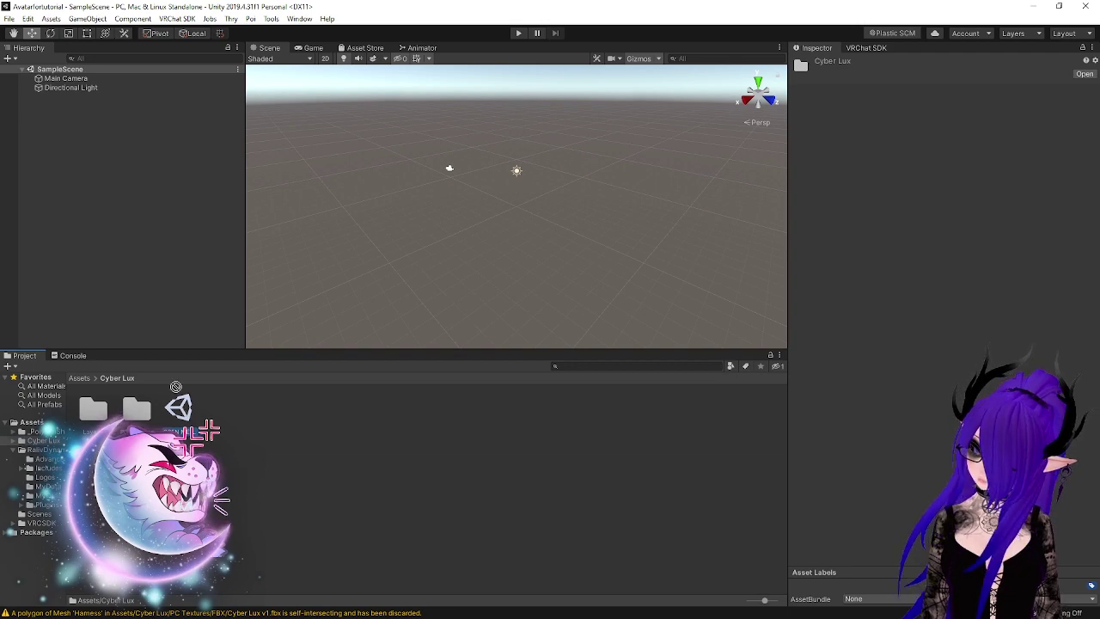
left_click_drag(76, 135, 76, 131)
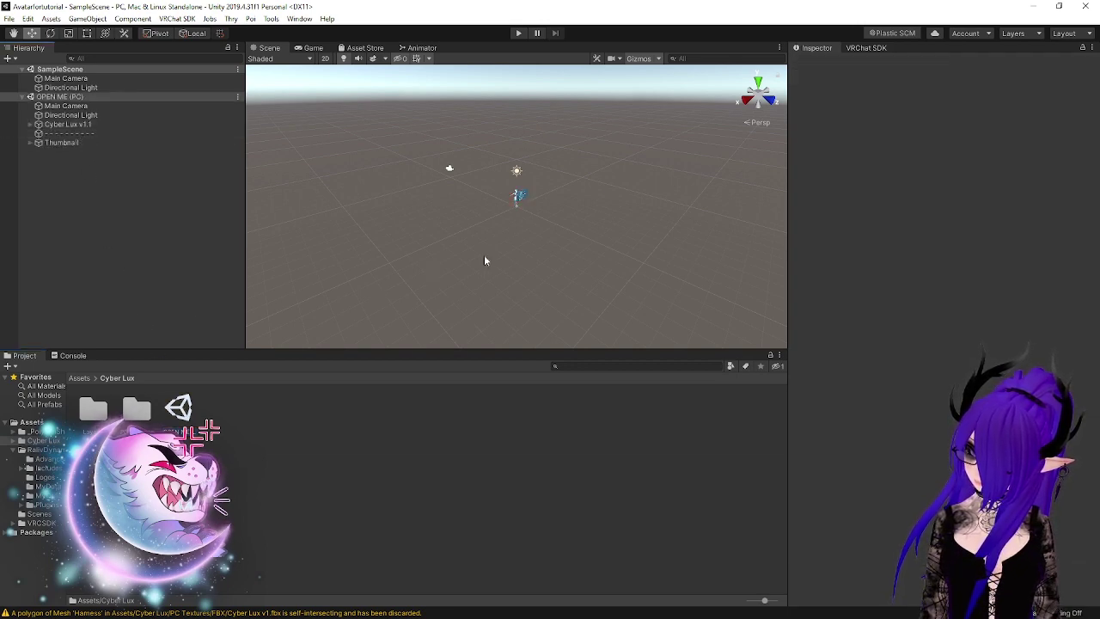
right_click_drag(627, 230, 462, 152)
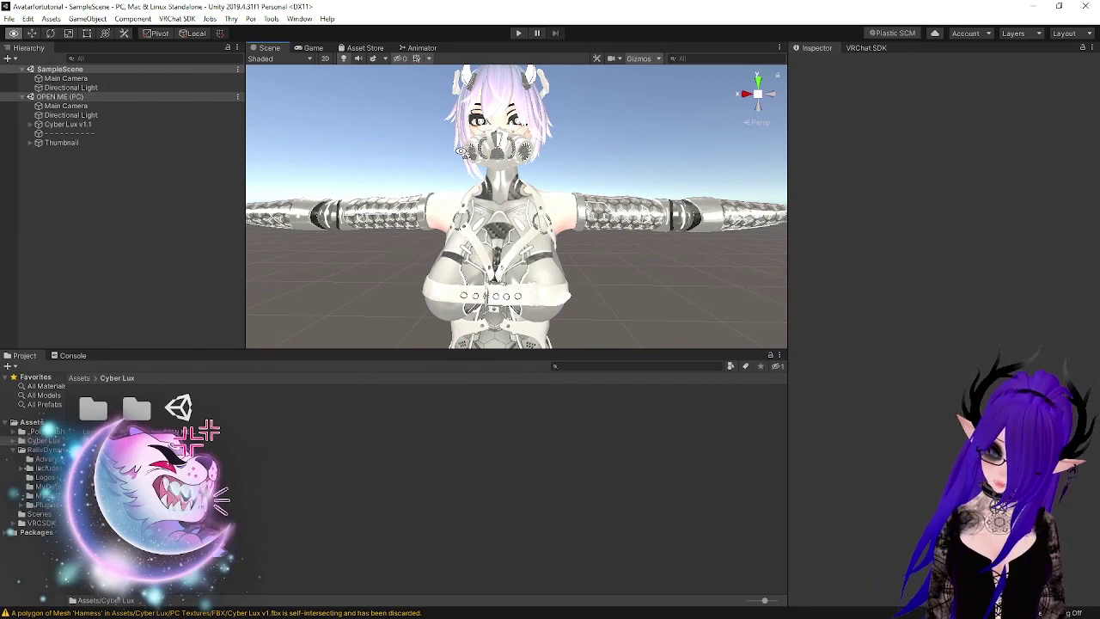
mouse_move(462, 152)
right_mouse_down()
mouse_move(364, 147)
mouse_move(464, 114)
mouse_move(480, 316)
mouse_move(491, 177)
mouse_move(472, 174)
mouse_move(469, 151)
right_mouse_up()
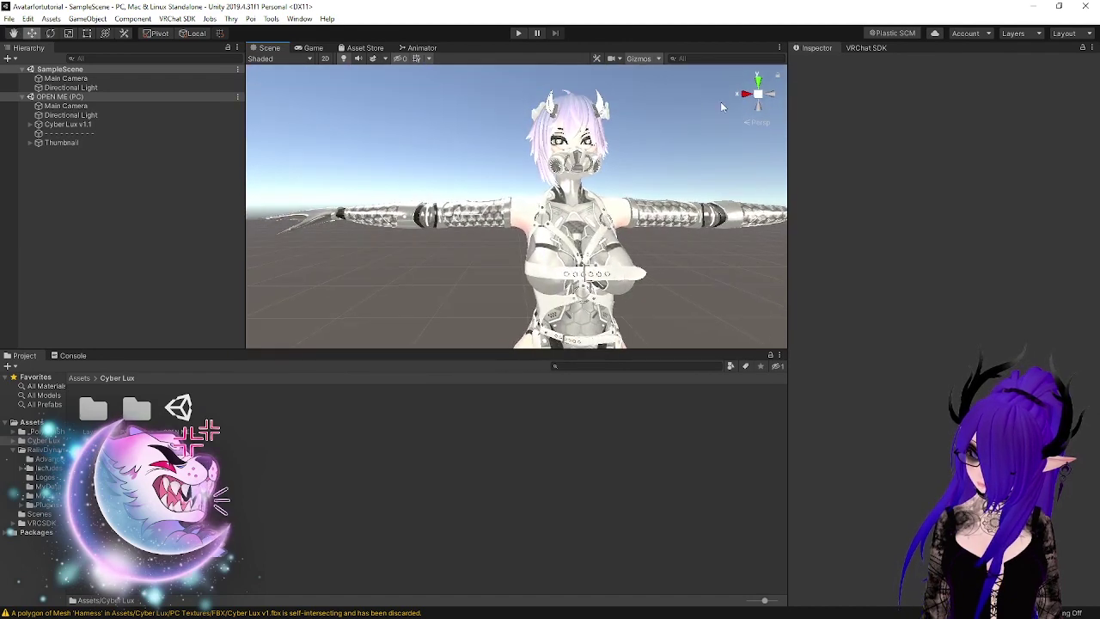
Build the Cyber Lux v1.1 avatar for online publishing with the VRChat SDK, accepting the automatic anchor override settings
left_click(864, 52)
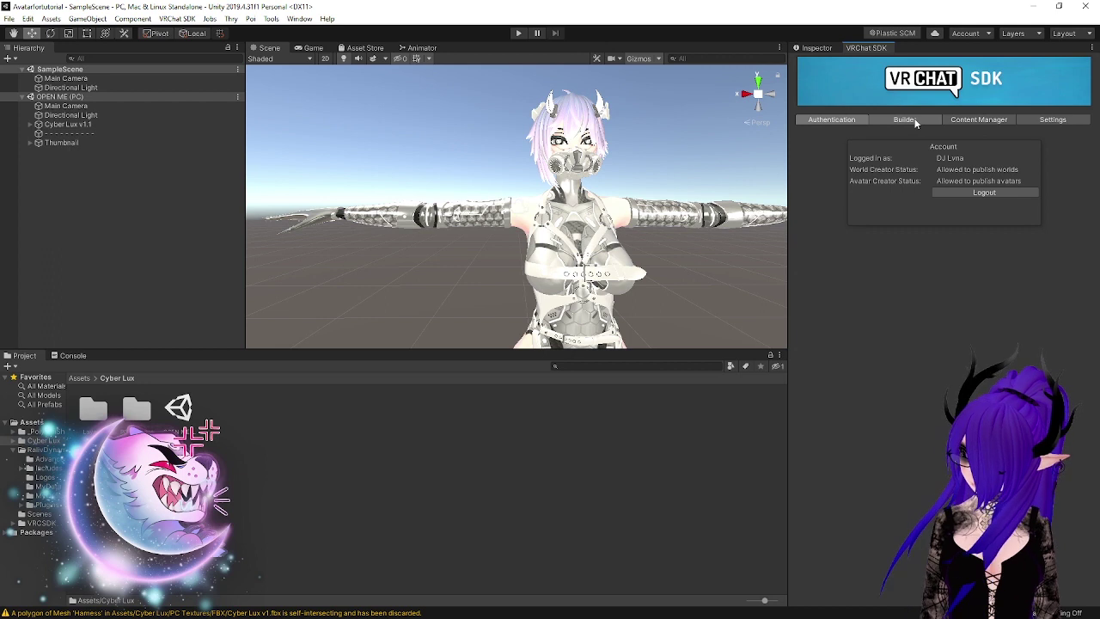
left_click(904, 121)
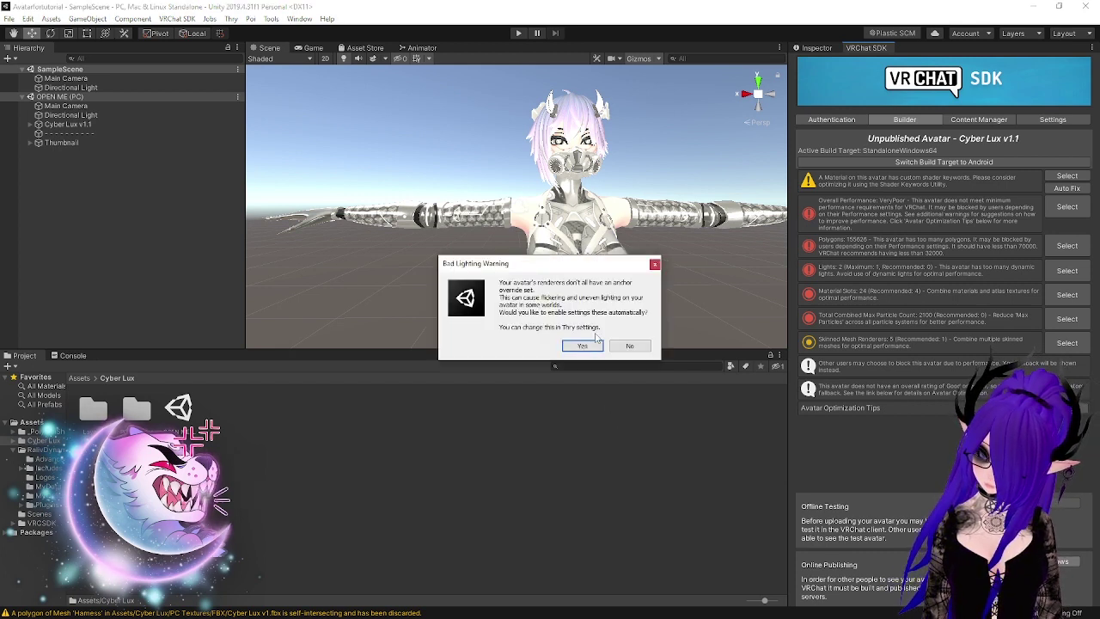
left_click(584, 345)
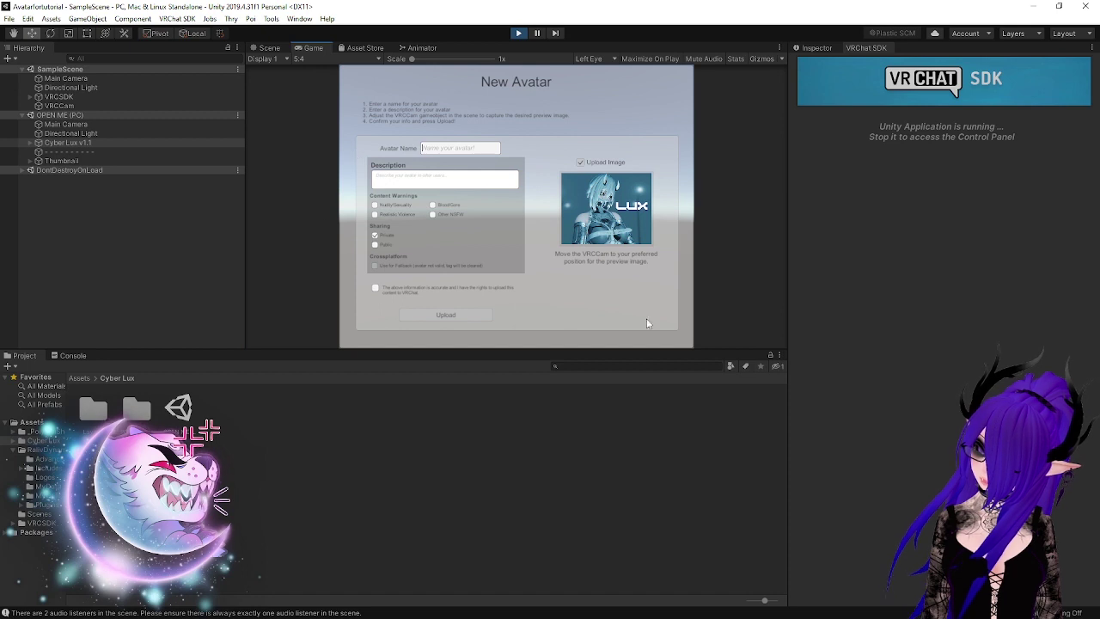
Name the new avatar LvnaCyberLux in the upload form
type("Tr")
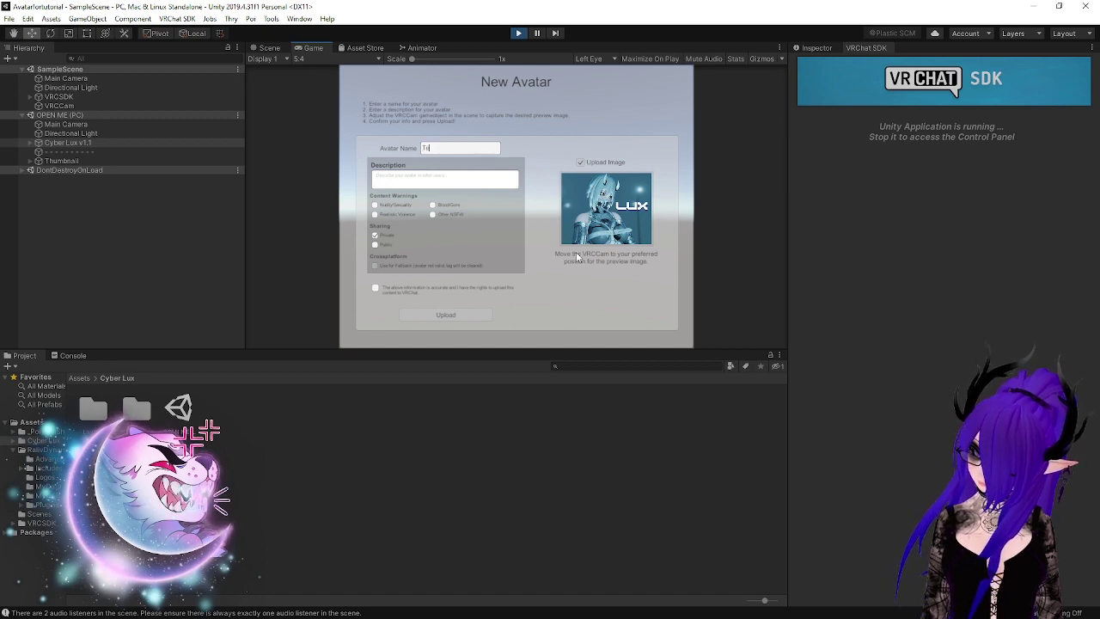
key("BackSpace")
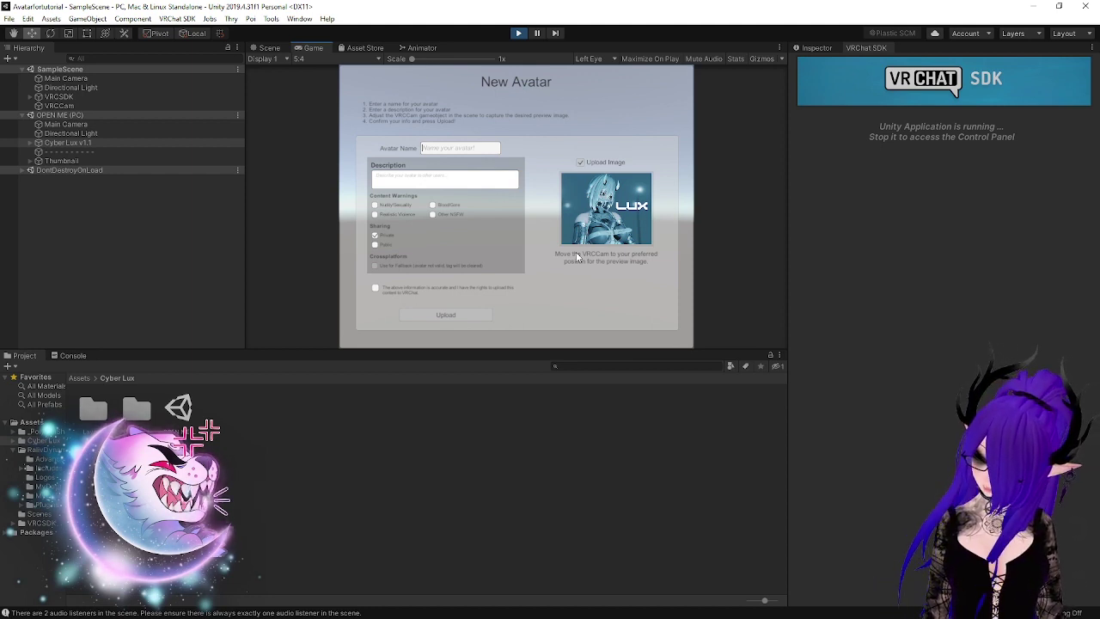
type("L")
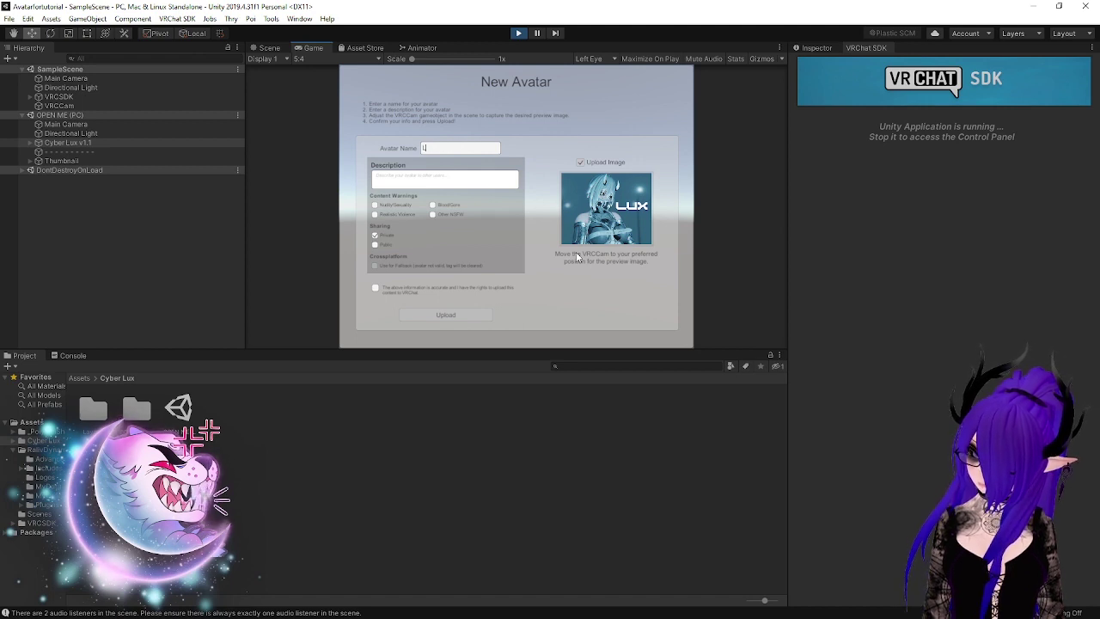
type("ynaCyberLux")
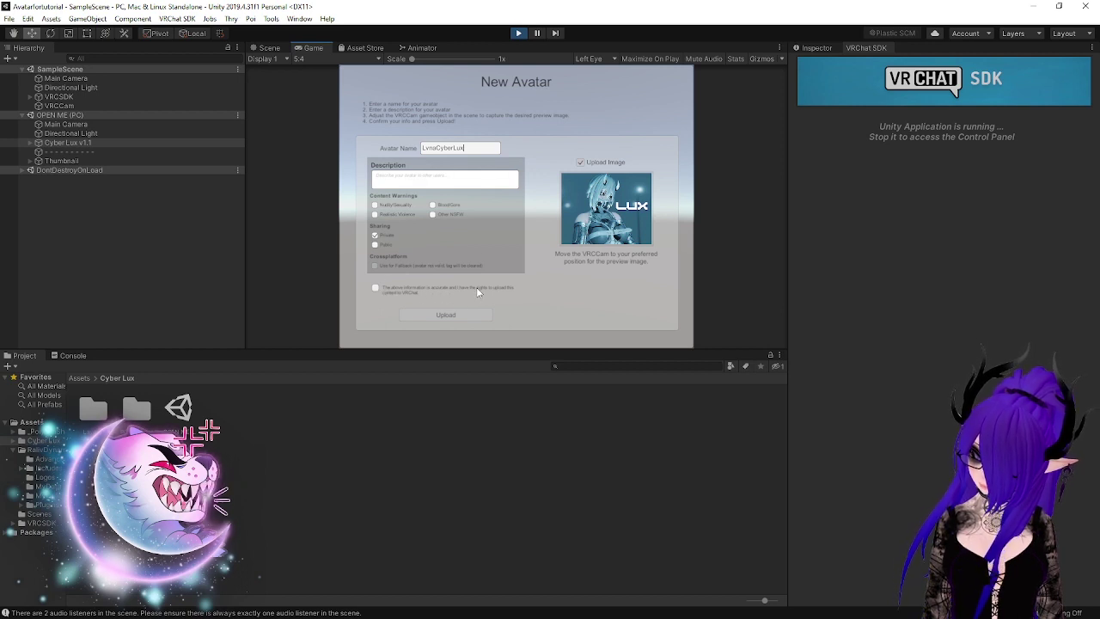
Confirm the information is accurate and the upload rights are held, then upload the avatar to VRChat as private and close the completion notice
left_click(374, 287)
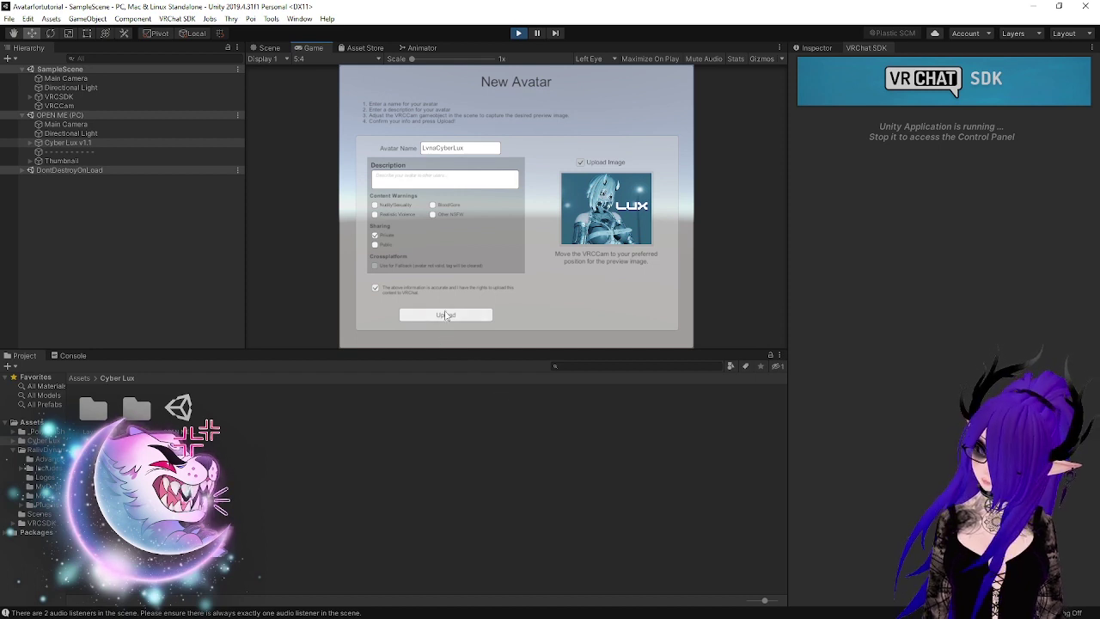
left_click(446, 315)
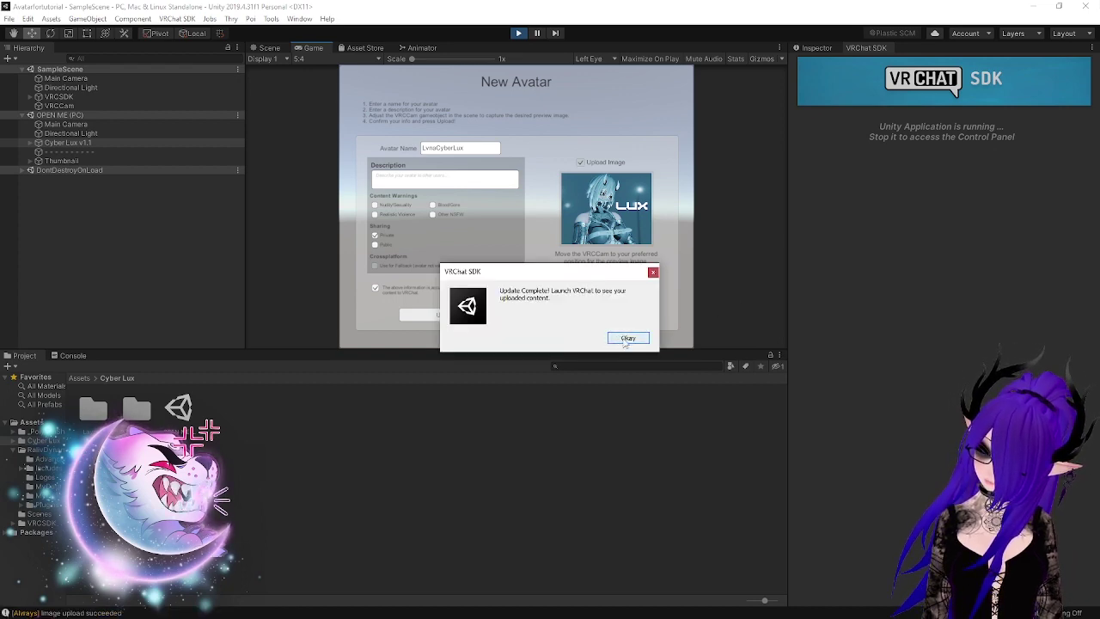
left_click(620, 340)
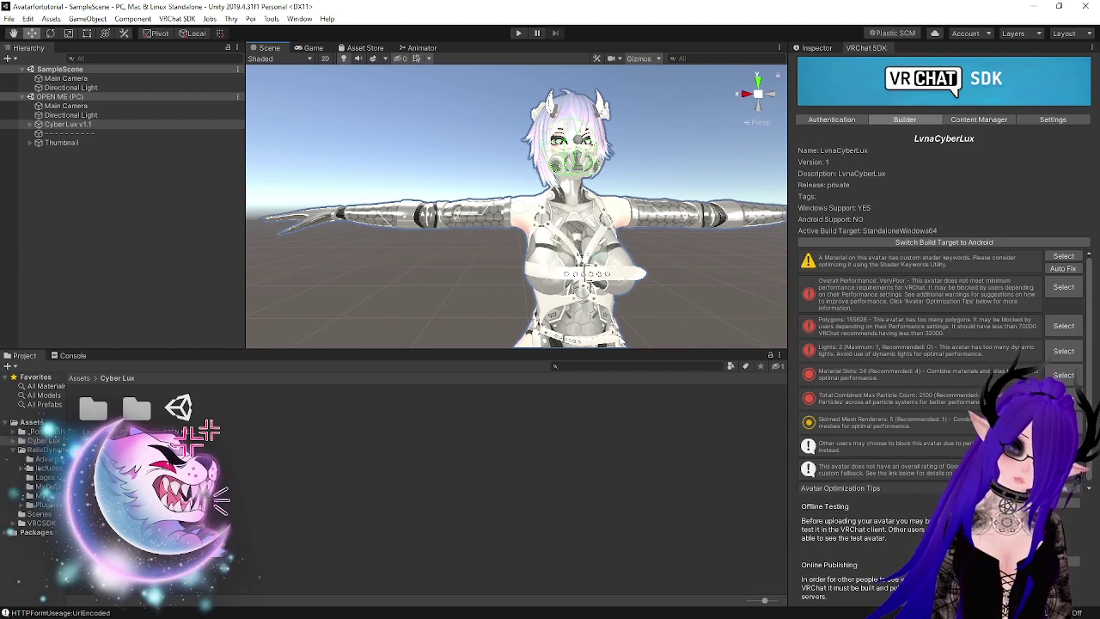